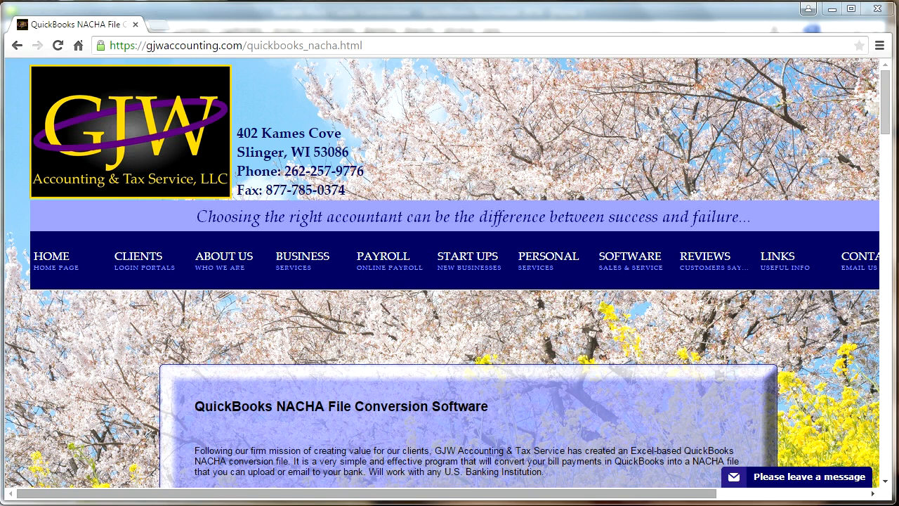
Switch to QuickBooks and open the C.U. Electric|CCD vendor record for editing from the Vendor Center
{"action": "key", "text": "alt+Tab"}
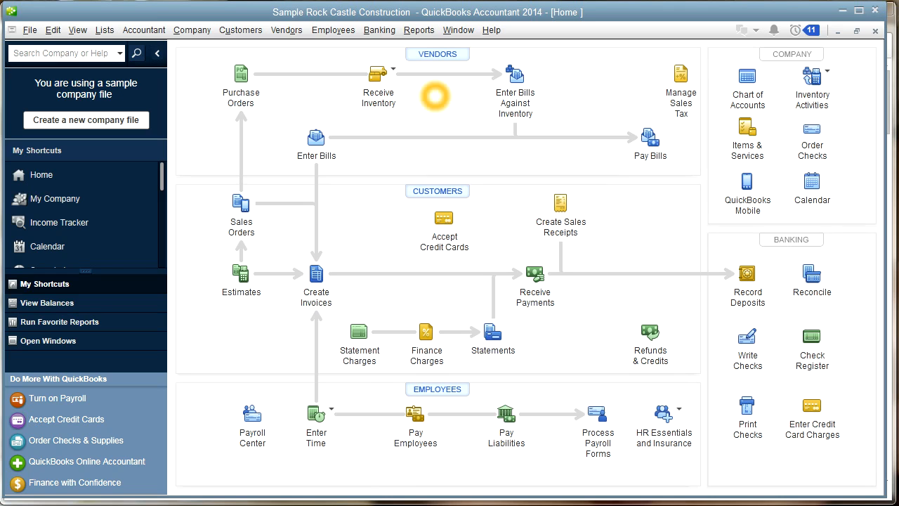
{"action": "left_click", "coordinate": [447, 57]}
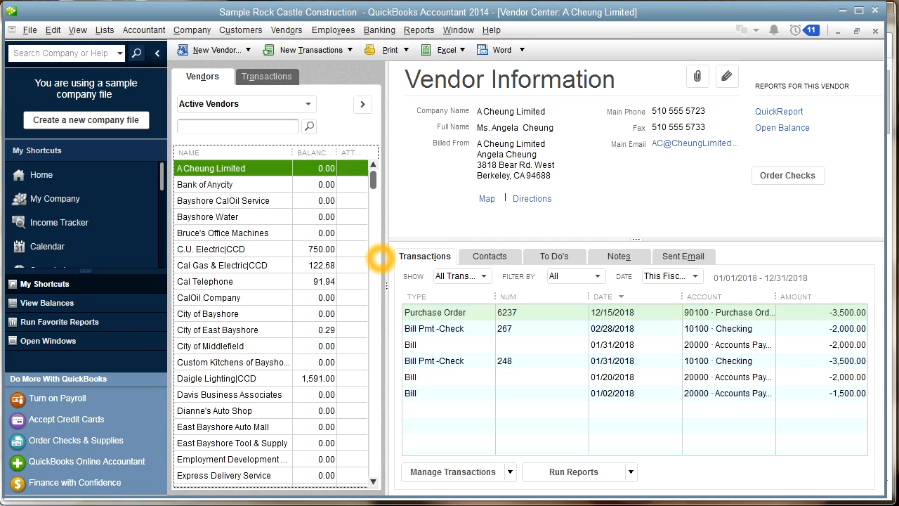
{"action": "left_click", "coordinate": [235, 249]}
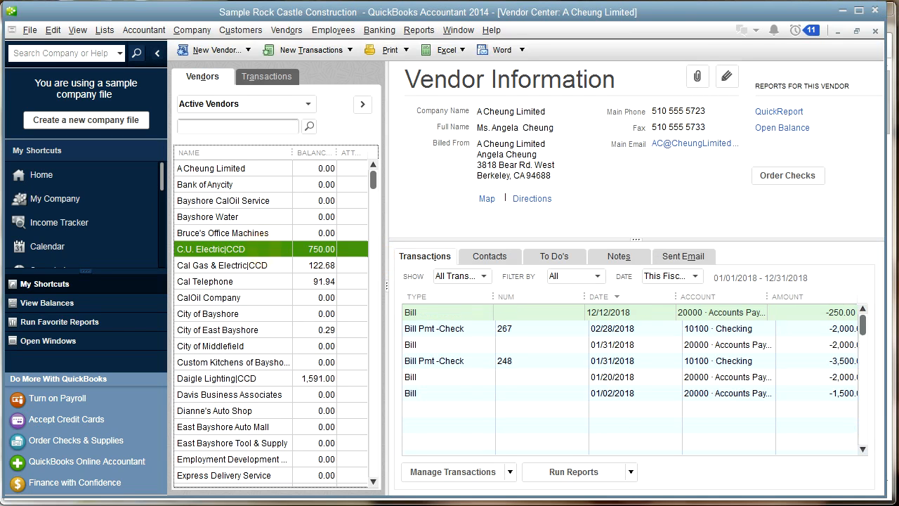
{"action": "left_click", "coordinate": [728, 76]}
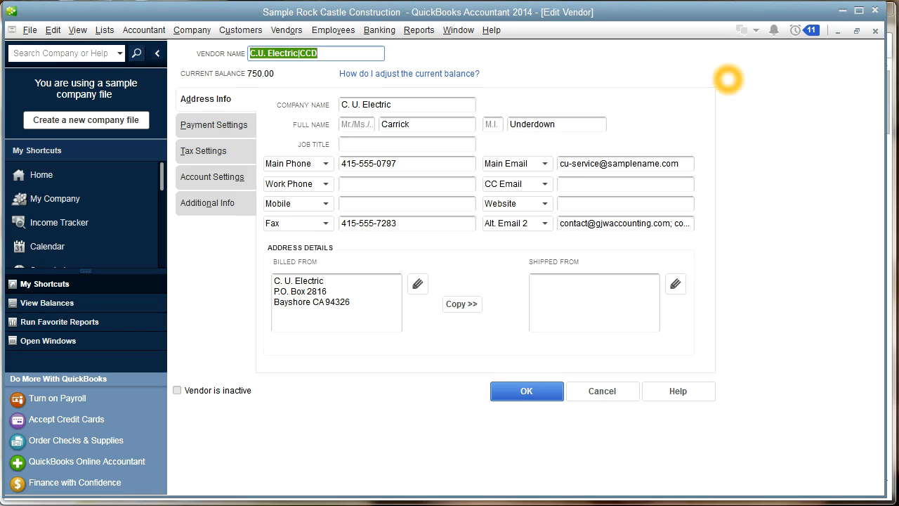
Re-enter the |CCD suffix at the end of the C.U. Electric vendor name
{"action": "left_click", "coordinate": [352, 54]}
{"action": "left_click", "coordinate": [352, 54]}
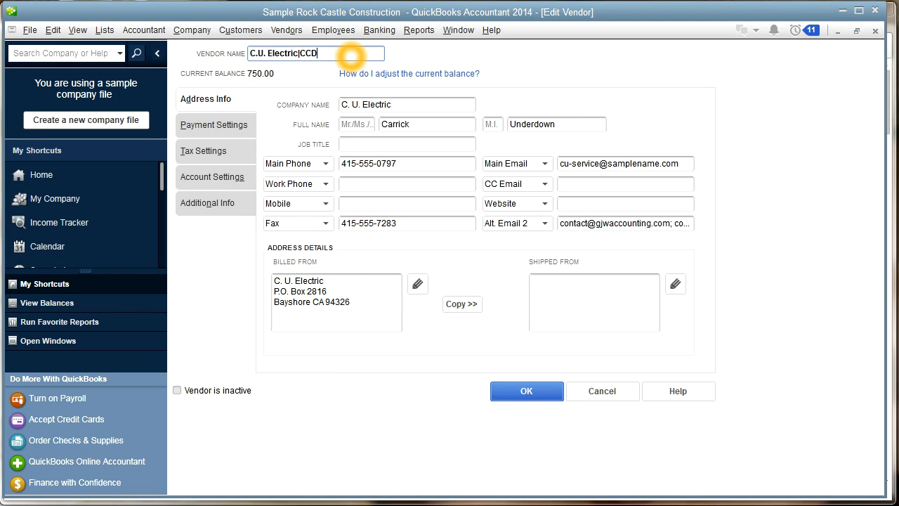
{"action": "key", "text": "BackSpace"}
{"action": "key", "text": "BackSpace"}
{"action": "key", "text": "BackSpace"}
{"action": "key", "text": "BackSpace"}
{"action": "type", "text": "|CCD"}
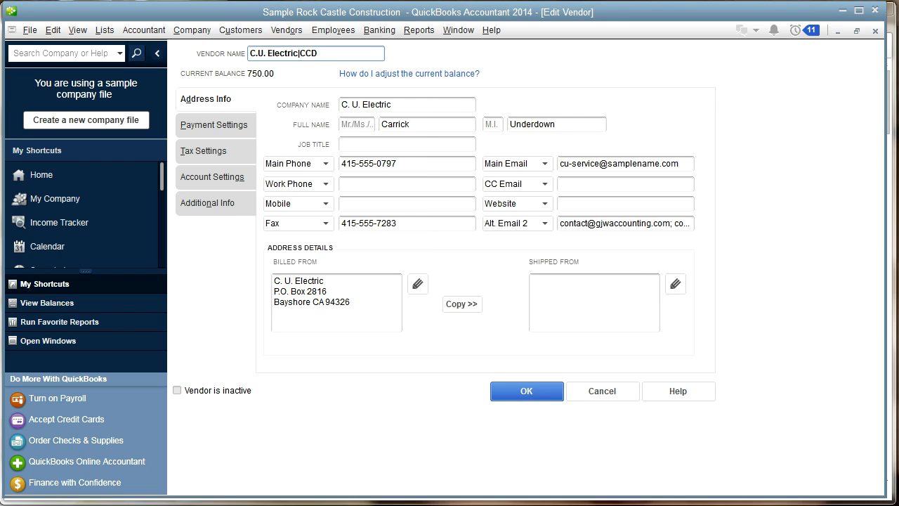
{"action": "left_click", "coordinate": [321, 105]}
{"action": "left_click", "coordinate": [416, 106]}
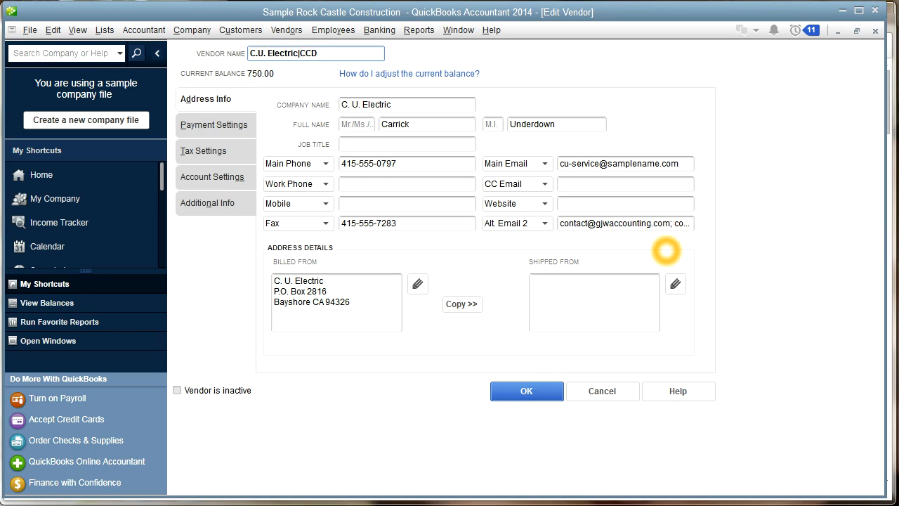
Try adding a semicolon separator after the last address in the vendor's Alt. Email 2 entry
{"action": "left_click", "coordinate": [676, 223]}
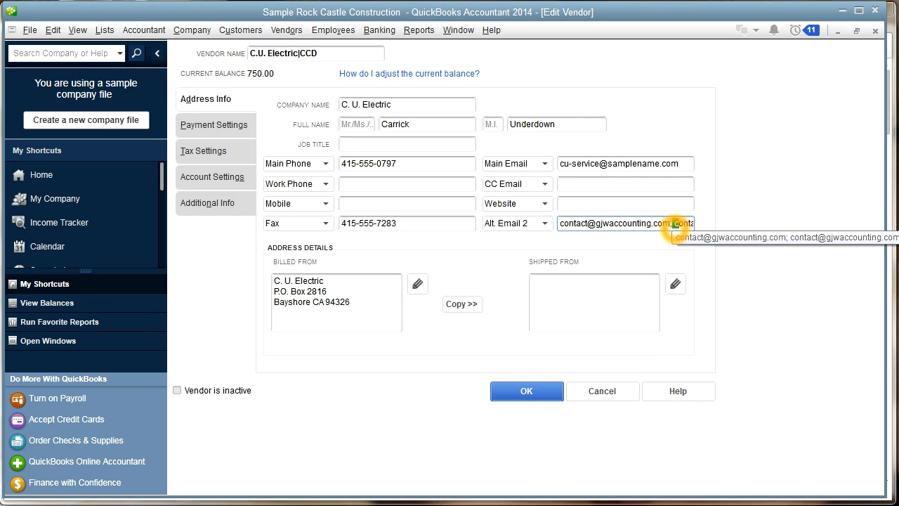
{"action": "left_click", "coordinate": [673, 223]}
{"action": "key", "text": "Right"}
{"action": "key", "text": "Right"}
{"action": "key", "text": "Right"}
{"action": "key", "text": "Right"}
{"action": "key", "text": "Right"}
{"action": "key", "text": "Right"}
{"action": "key", "text": "Right"}
{"action": "key", "text": "Right"}
{"action": "key", "text": "Right"}
{"action": "key", "text": "Right"}
{"action": "key", "text": "Right"}
{"action": "key", "text": "Right"}
{"action": "key", "text": "Right"}
{"action": "key", "text": "Right"}
{"action": "key", "text": "Right"}
{"action": "key", "text": "Right"}
{"action": "key", "text": "Right"}
{"action": "key", "text": "Right"}
{"action": "key", "text": "Right"}
{"action": "key", "text": "Right"}
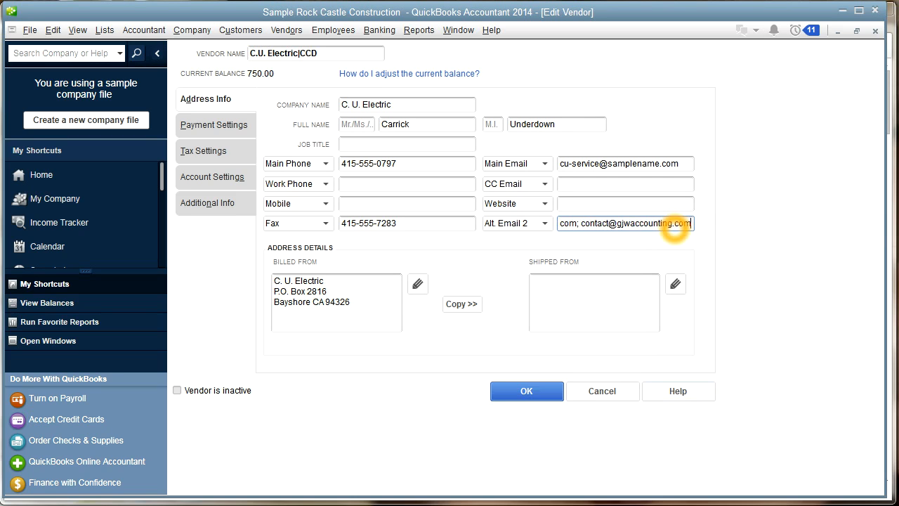
{"action": "type", "text": ";"}
{"action": "key", "text": "BackSpace"}
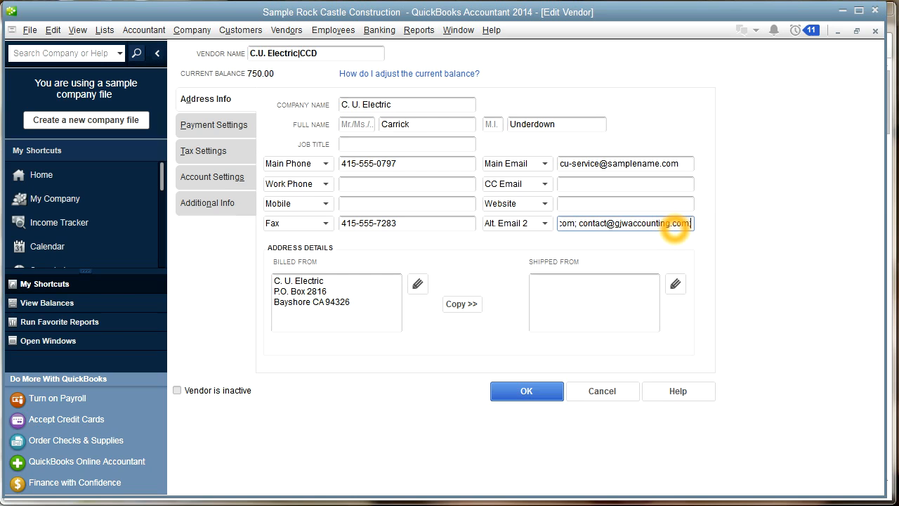
{"action": "key", "text": "BackSpace"}
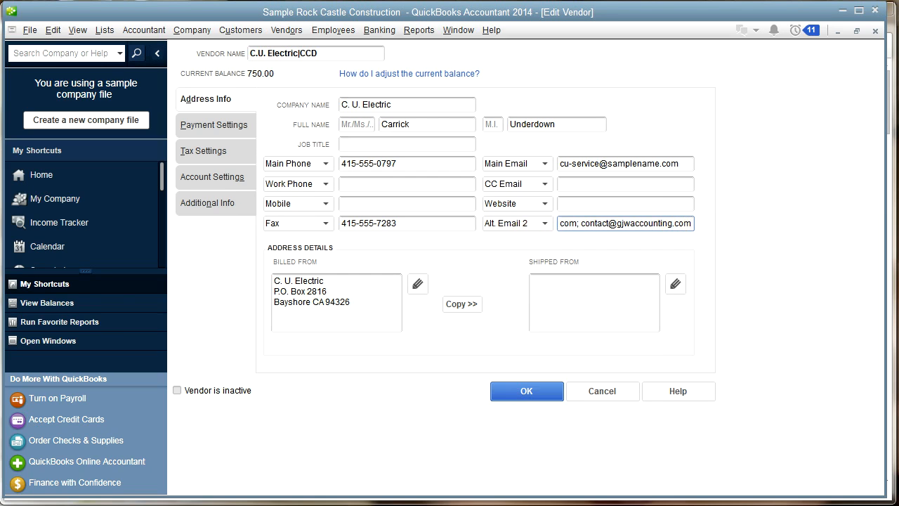
Check the contact field types available for the Alt. Email 2 entry and save the vendor record
{"action": "left_click", "coordinate": [526, 224]}
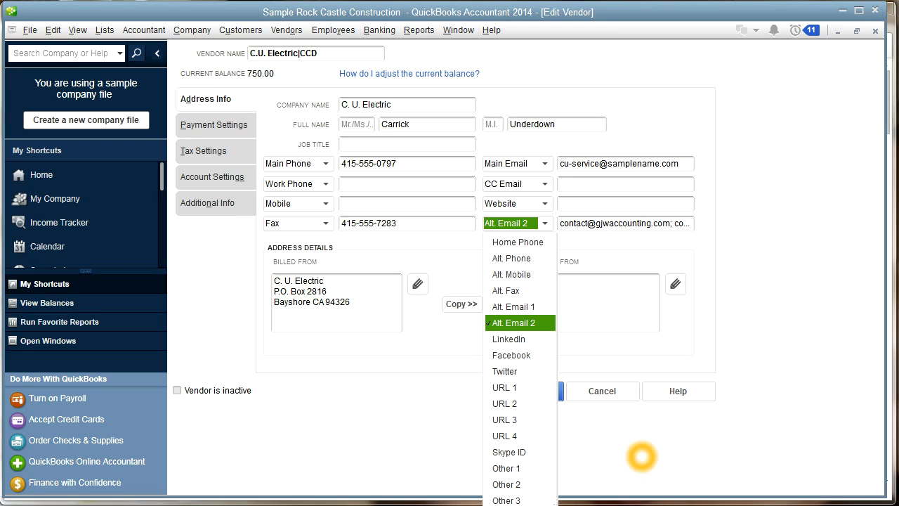
{"action": "left_click", "coordinate": [641, 456]}
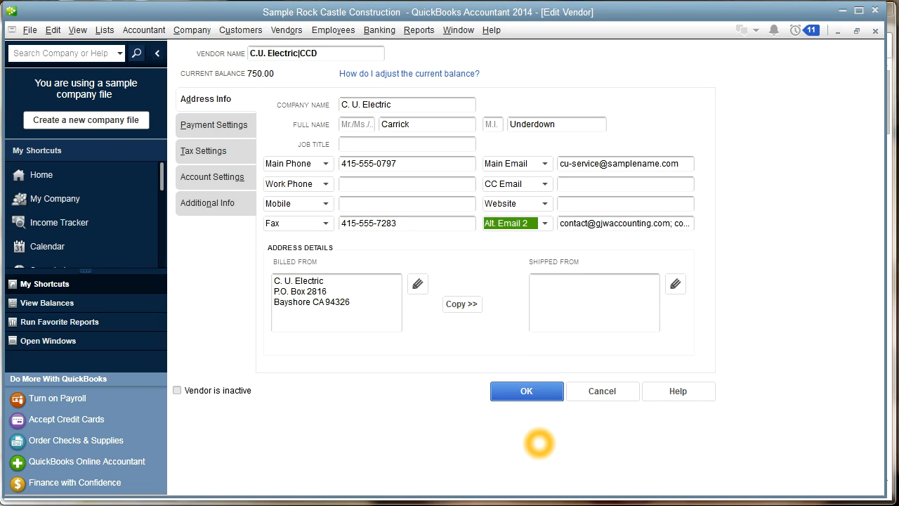
{"action": "left_click", "coordinate": [528, 392]}
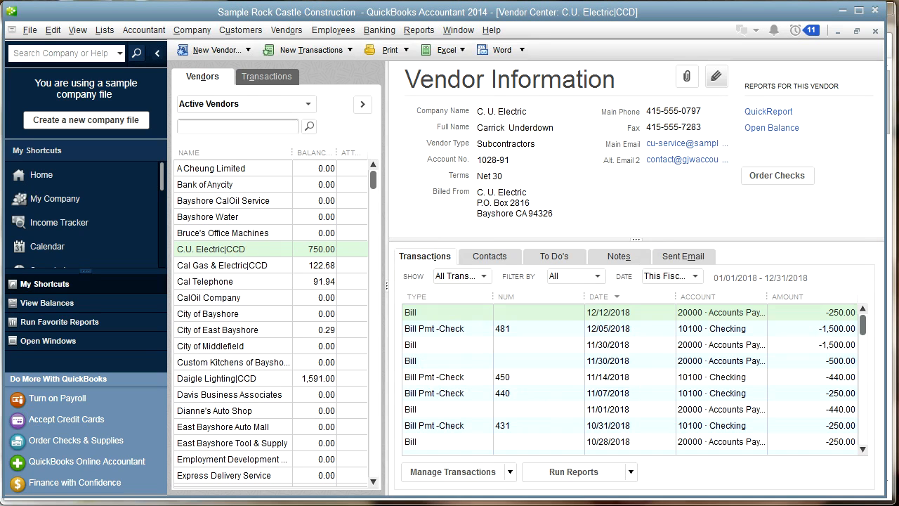
View the Sloan Roofing|PPD vendor and open the Middlefield Drywall|PPD vendor record for editing
{"action": "left_click_drag", "start_coordinate": [373, 177], "coordinate": [374, 450]}
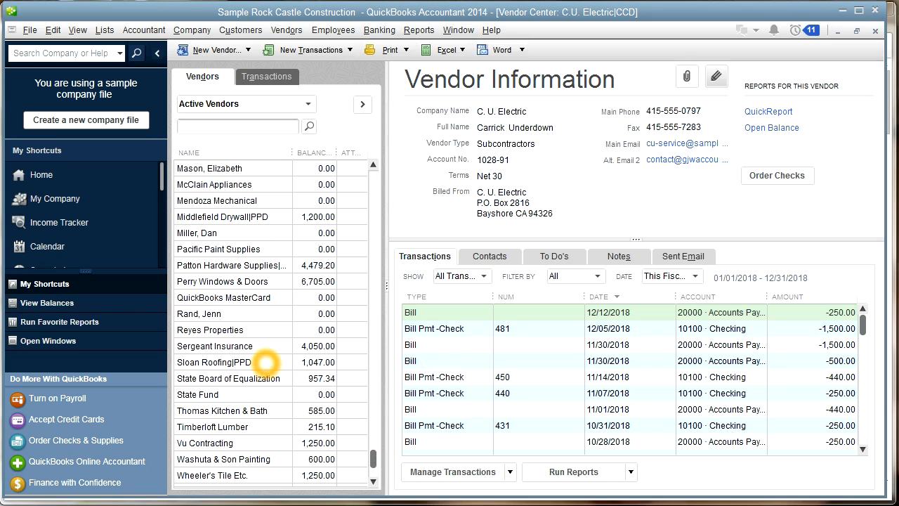
{"action": "left_click", "coordinate": [265, 361]}
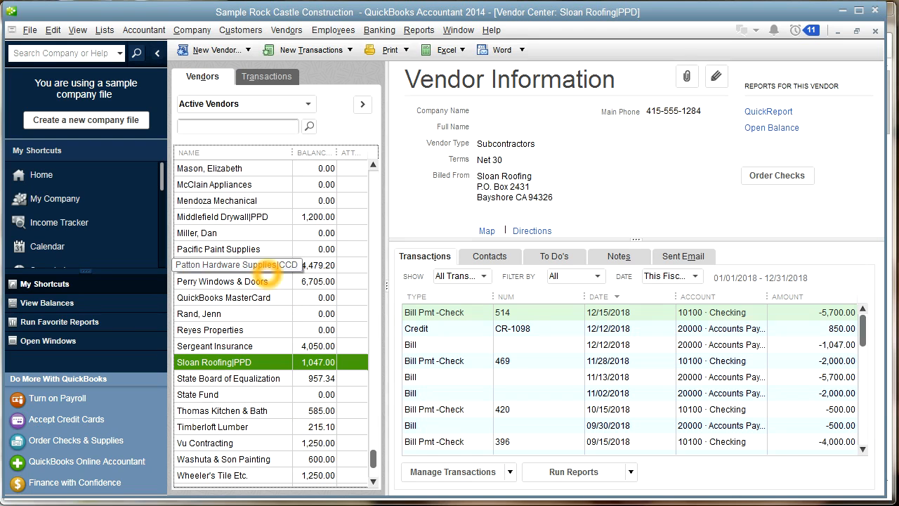
{"action": "left_click", "coordinate": [222, 216]}
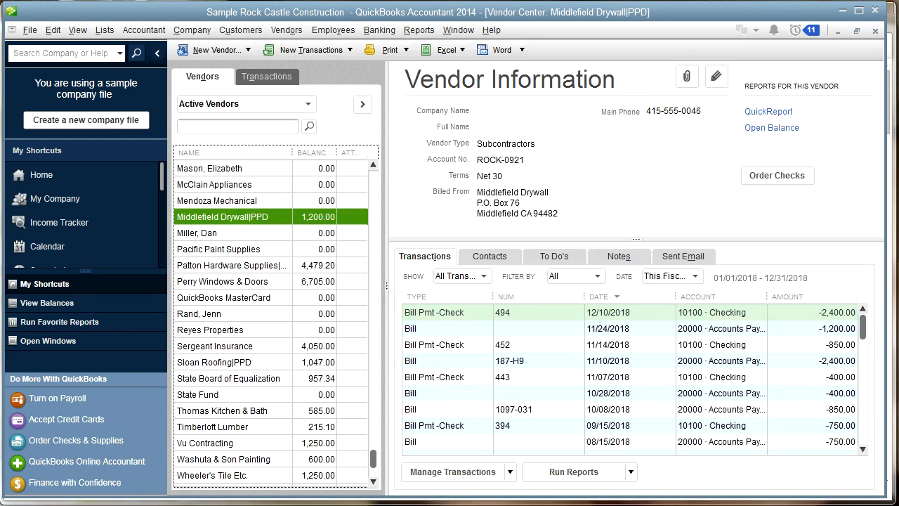
{"action": "left_click", "coordinate": [717, 76]}
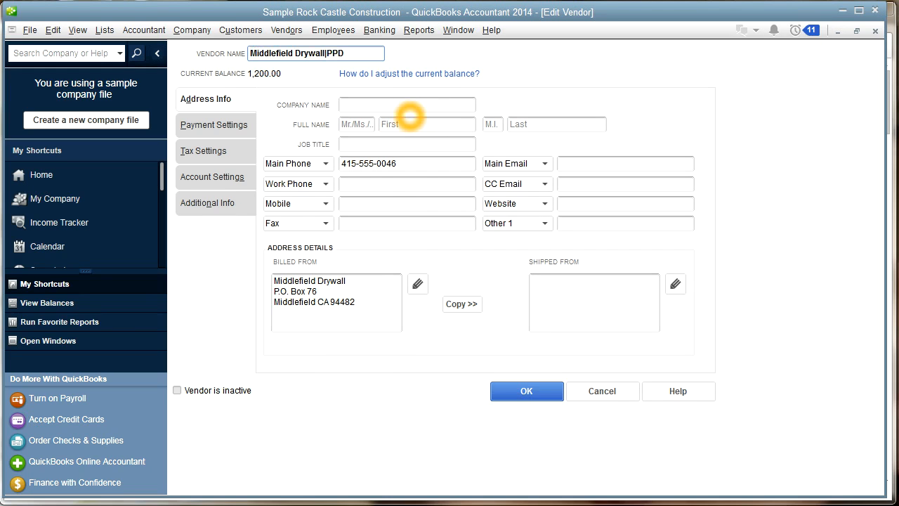
Fill in the vendor contact's first and last name, save the record, and close the Vendor Center
{"action": "left_click", "coordinate": [415, 124]}
{"action": "type", "text": "Middle"}
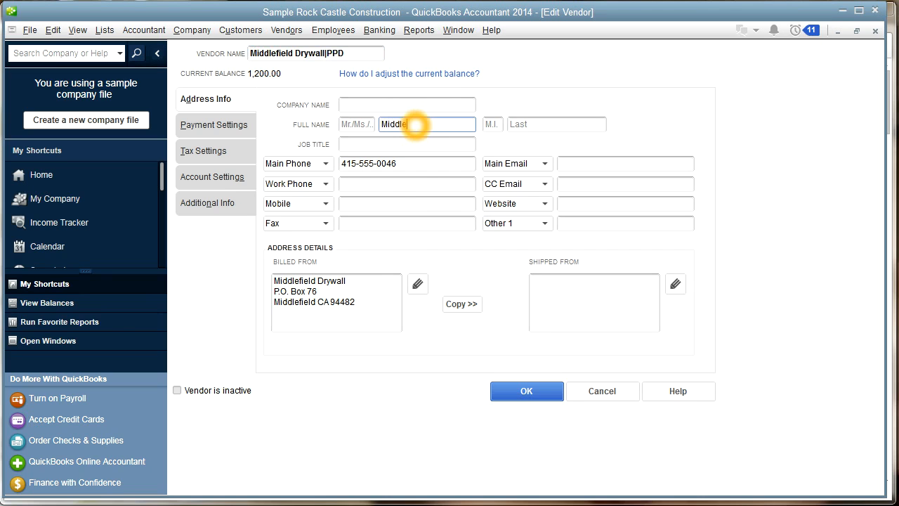
{"action": "key", "text": "Tab"}
{"action": "key", "text": "Tab"}
{"action": "type", "text": "Dry"}
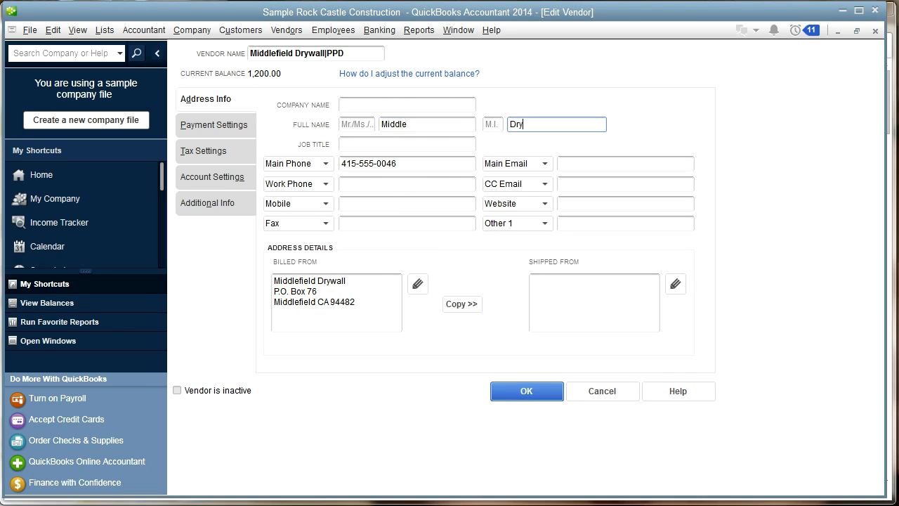
{"action": "left_click", "coordinate": [527, 391]}
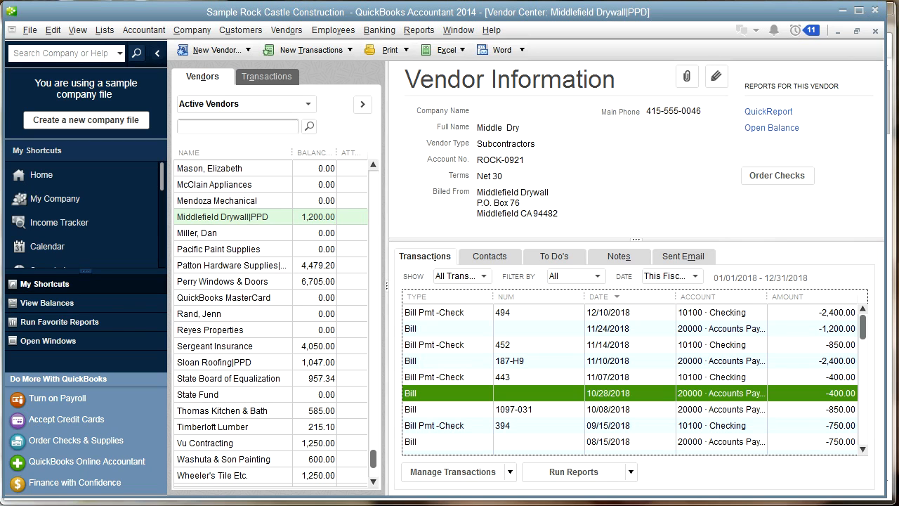
{"action": "left_click", "coordinate": [875, 31]}
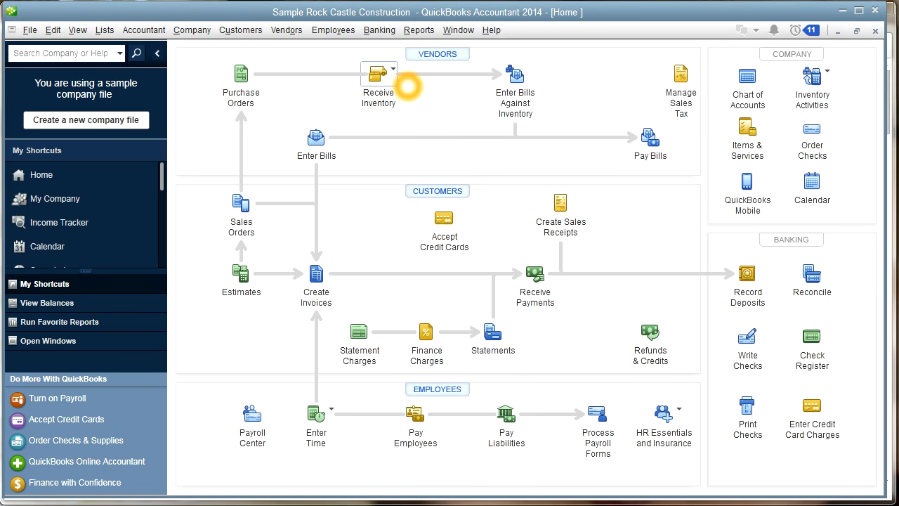
Open the Check Detail banking report and remove its Item column
{"action": "left_click", "coordinate": [419, 29]}
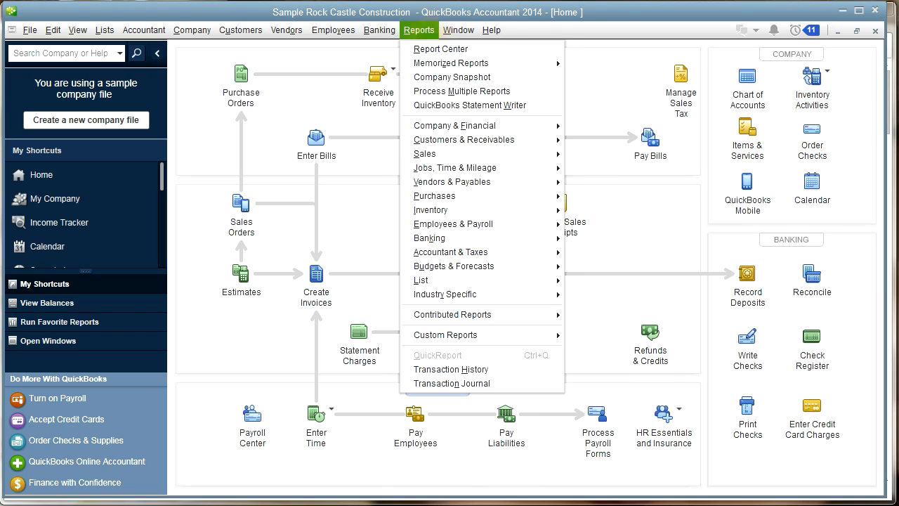
{"action": "mouse_move", "coordinate": [430, 182]}
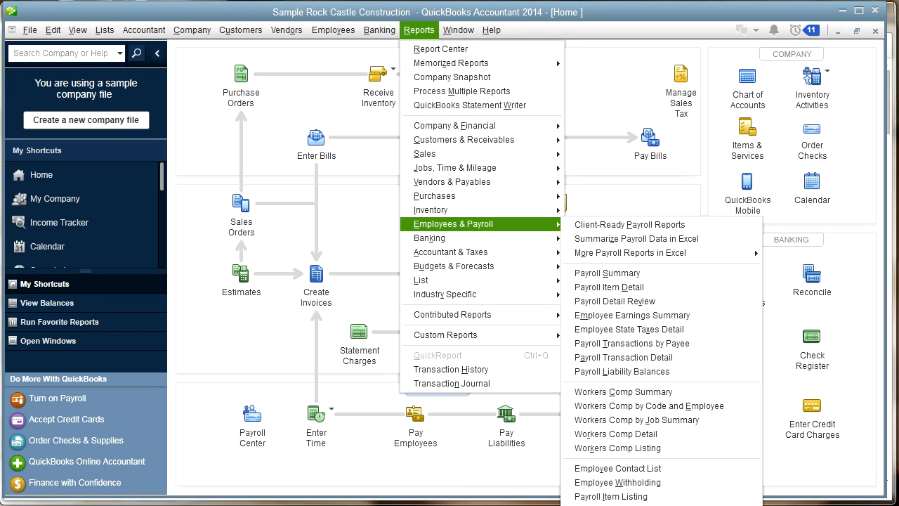
{"action": "mouse_move", "coordinate": [477, 238]}
{"action": "left_click", "coordinate": [588, 251]}
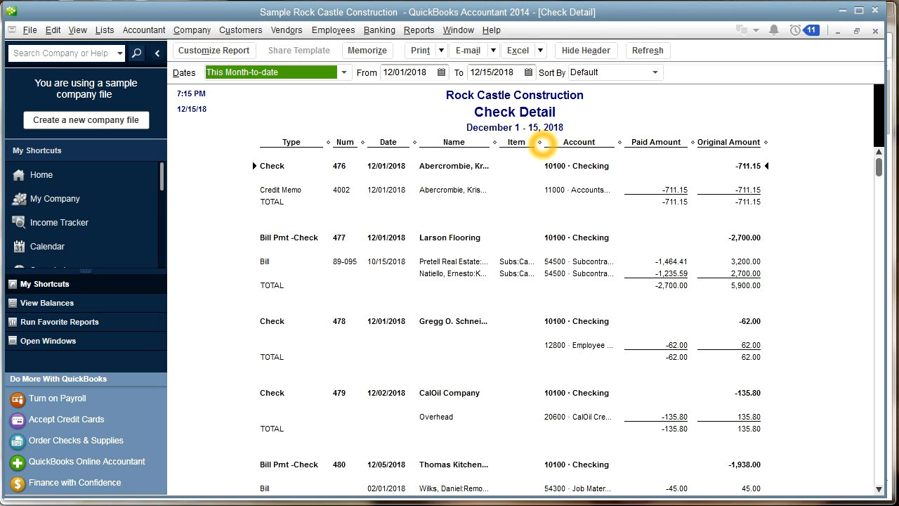
{"action": "left_click", "coordinate": [541, 143]}
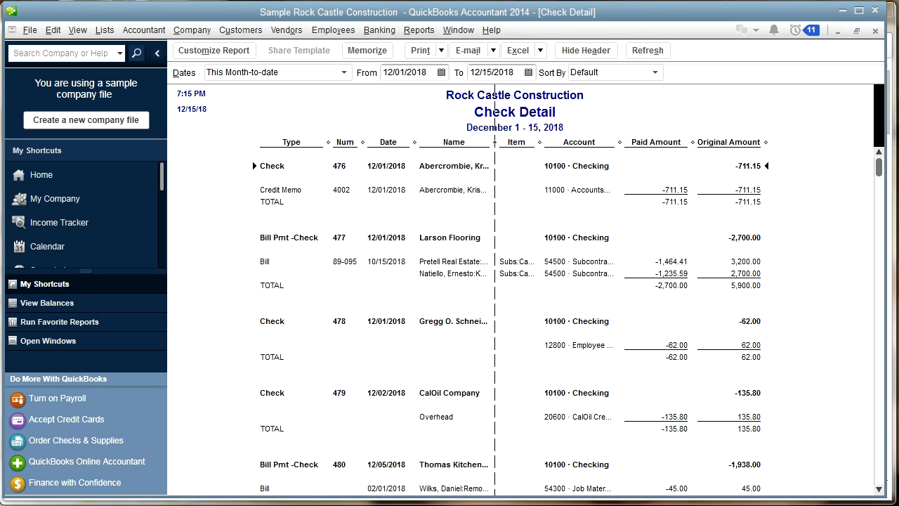
{"action": "left_click_drag", "start_coordinate": [494, 143], "coordinate": [503, 144]}
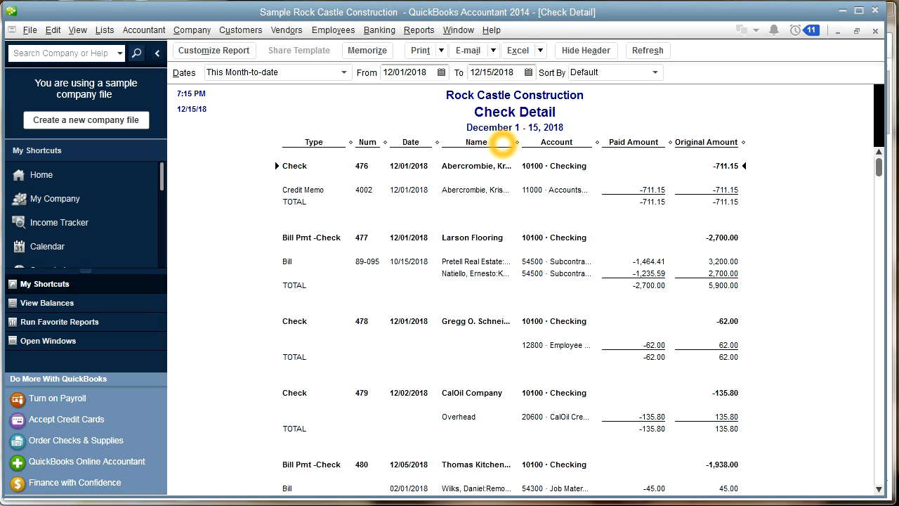
Customize the Check Detail report to leave out the Account column
{"action": "left_click", "coordinate": [204, 51]}
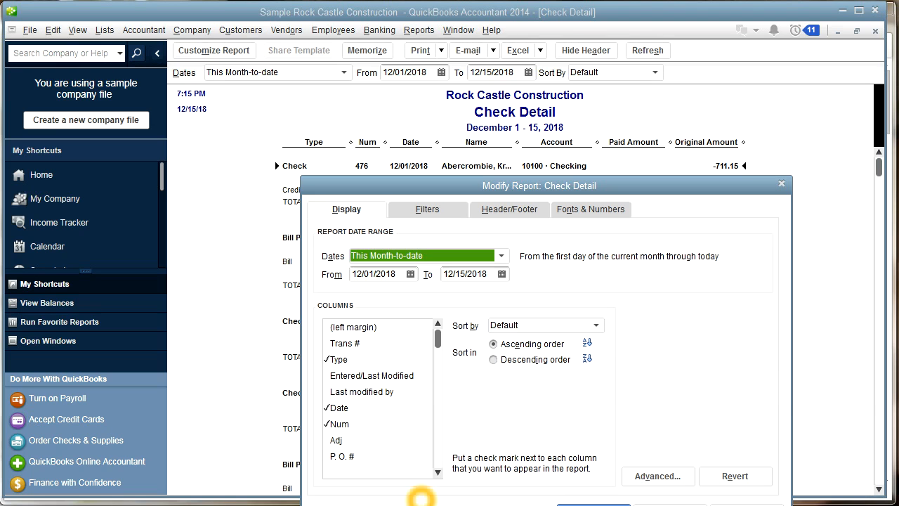
{"action": "left_click", "coordinate": [437, 474]}
{"action": "left_click", "coordinate": [438, 473]}
{"action": "left_click", "coordinate": [438, 474]}
{"action": "left_click", "coordinate": [438, 473]}
{"action": "left_click", "coordinate": [438, 474]}
{"action": "left_click", "coordinate": [438, 473]}
{"action": "left_click", "coordinate": [437, 473]}
{"action": "left_click", "coordinate": [438, 473]}
{"action": "left_click", "coordinate": [438, 474]}
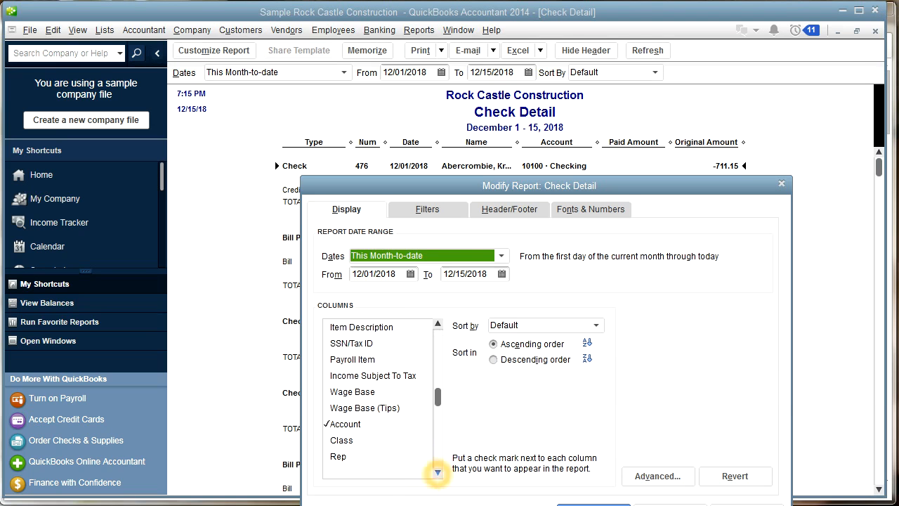
{"action": "left_click", "coordinate": [345, 424]}
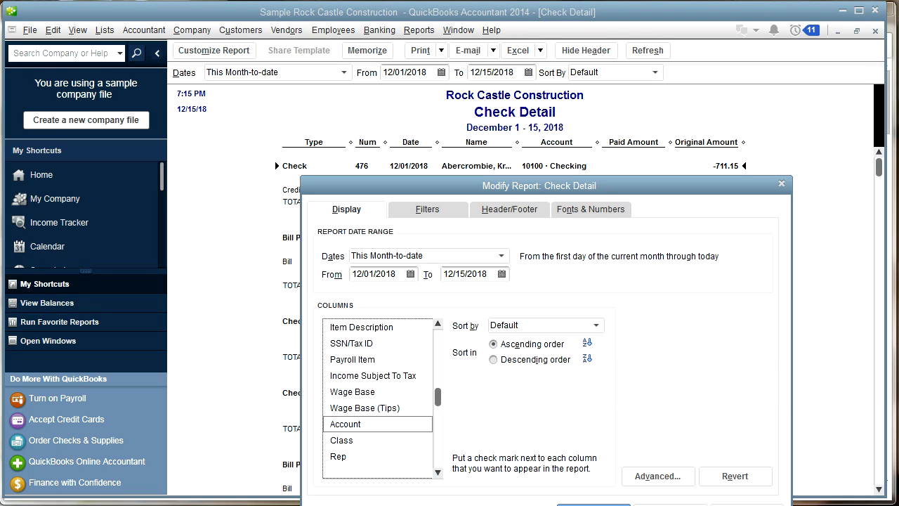
{"action": "left_click_drag", "start_coordinate": [438, 397], "coordinate": [437, 339]}
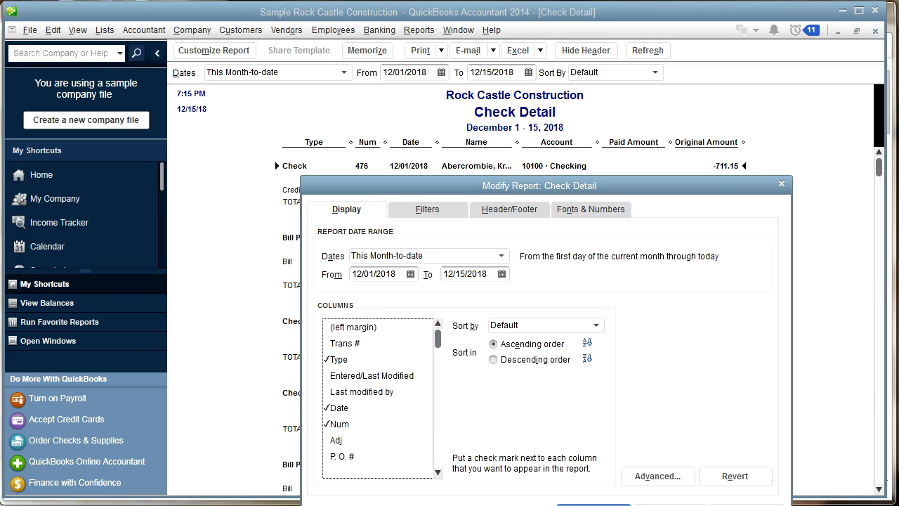
{"action": "left_click", "coordinate": [594, 505]}
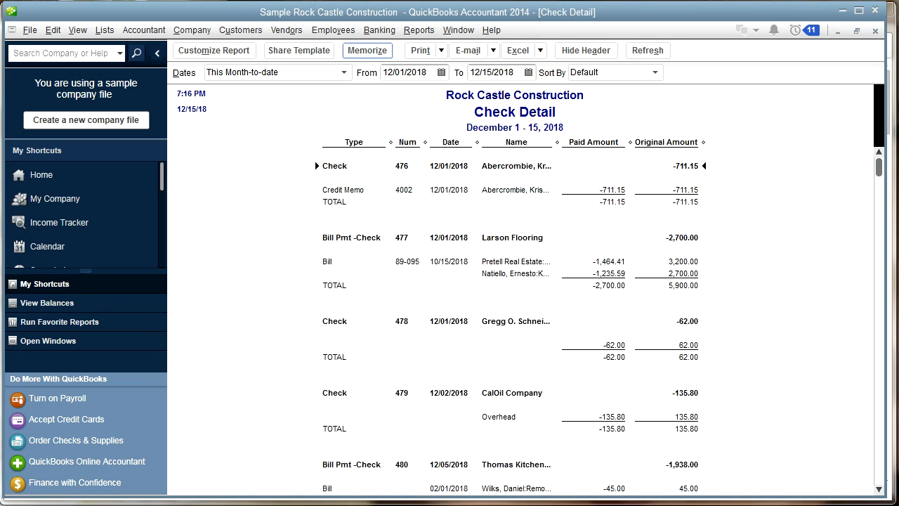
Memorize the Check Detail report as QB NAcha in the Banking report group, and close the report
{"action": "left_click", "coordinate": [368, 51]}
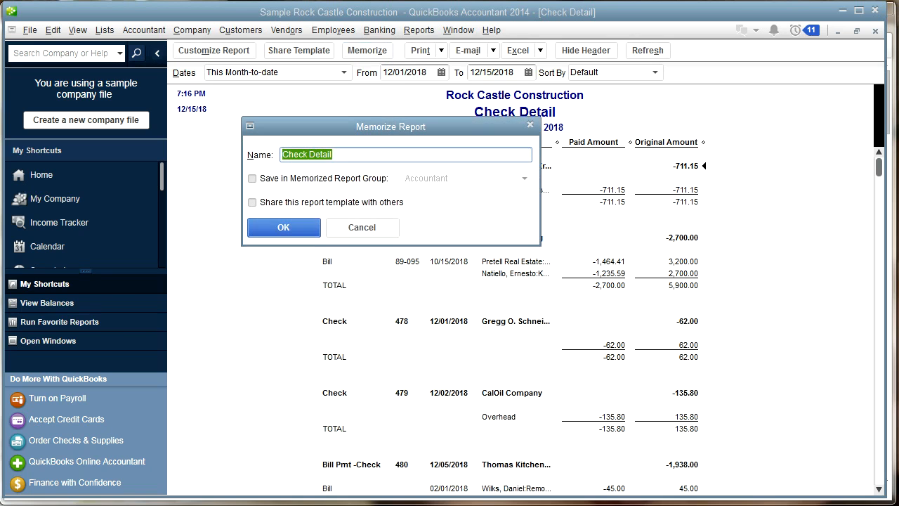
{"action": "type", "text": "QB"}
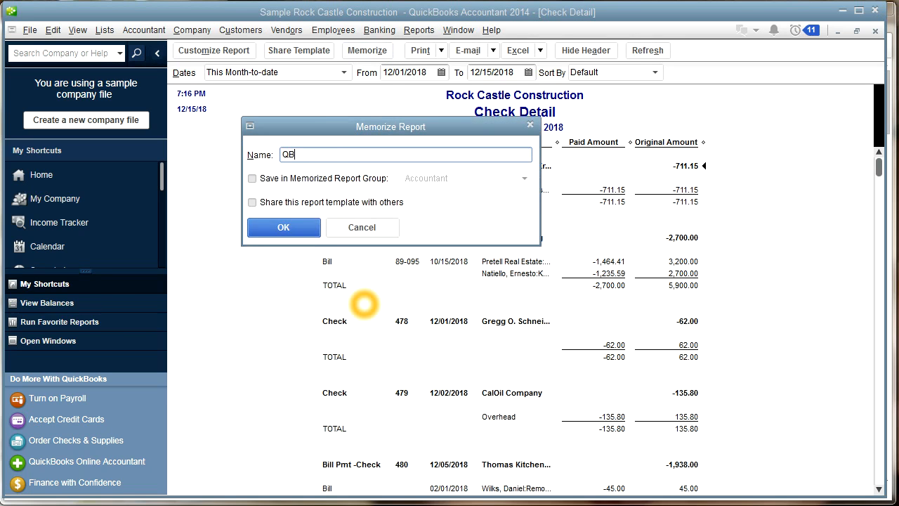
{"action": "type", "text": " NAcha"}
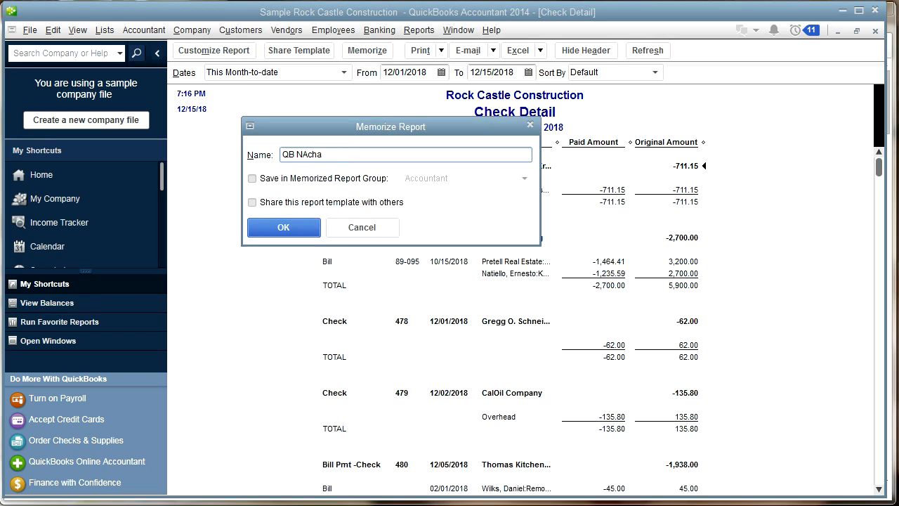
{"action": "left_click", "coordinate": [252, 179]}
{"action": "left_click", "coordinate": [464, 178]}
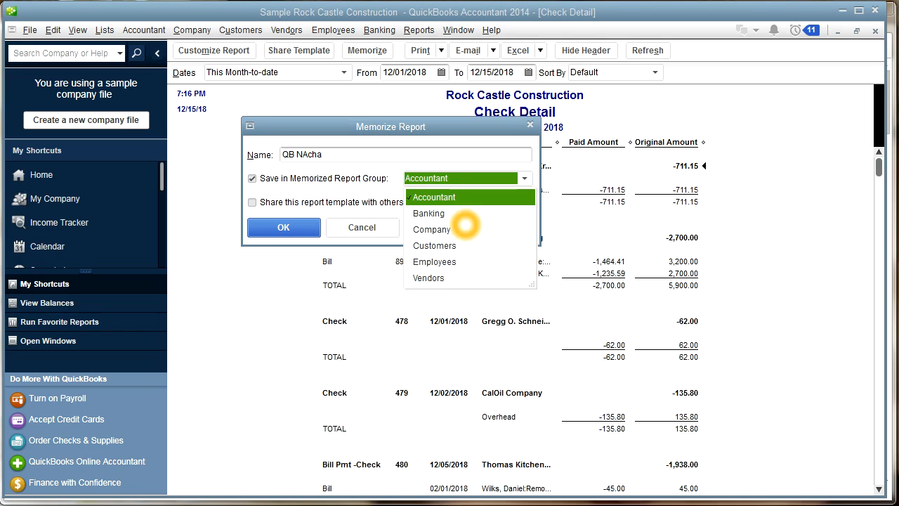
{"action": "left_click", "coordinate": [430, 213]}
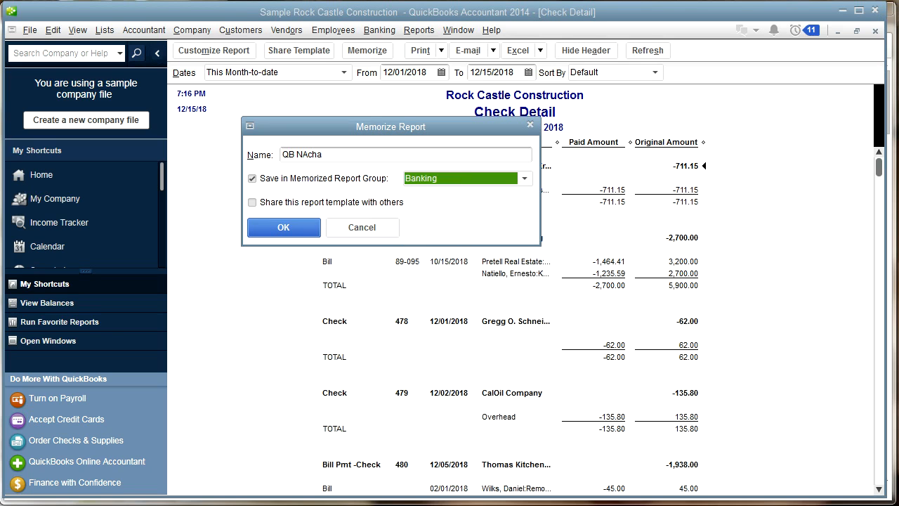
{"action": "left_click", "coordinate": [304, 229]}
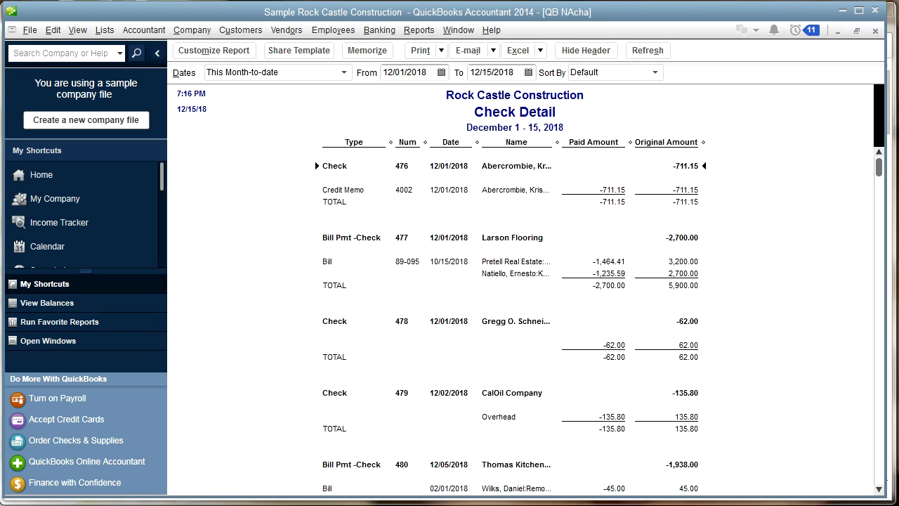
{"action": "left_click", "coordinate": [876, 31]}
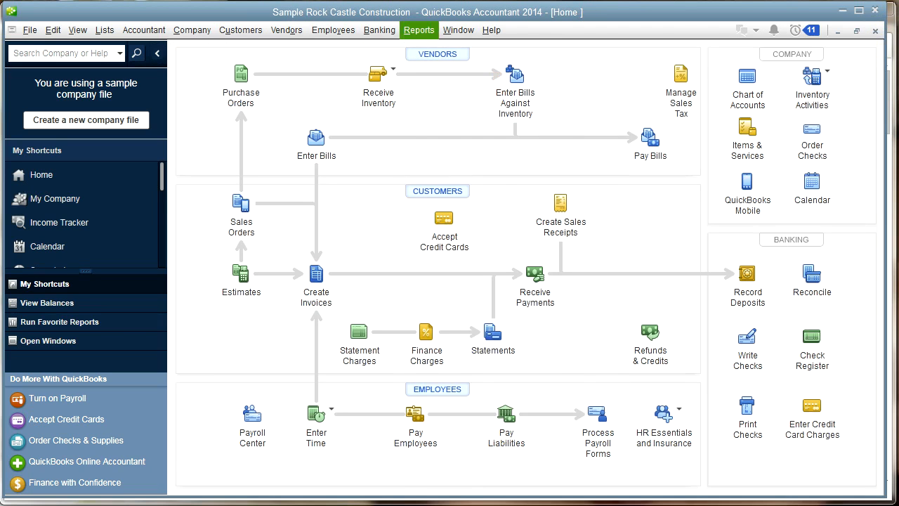
Open the Vendor Phone List report and customize its columns, leaving out the left margin and adding Company
{"action": "left_click", "coordinate": [418, 30]}
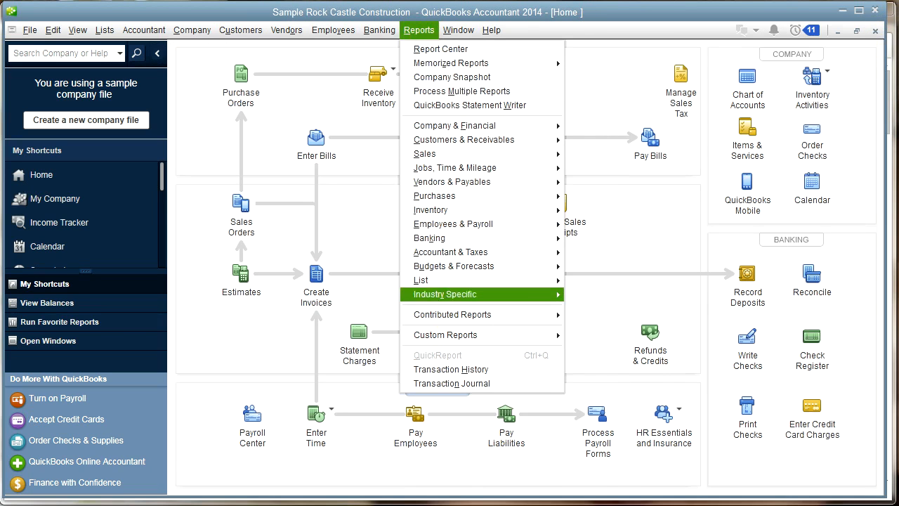
{"action": "mouse_move", "coordinate": [471, 280]}
{"action": "left_click", "coordinate": [610, 461]}
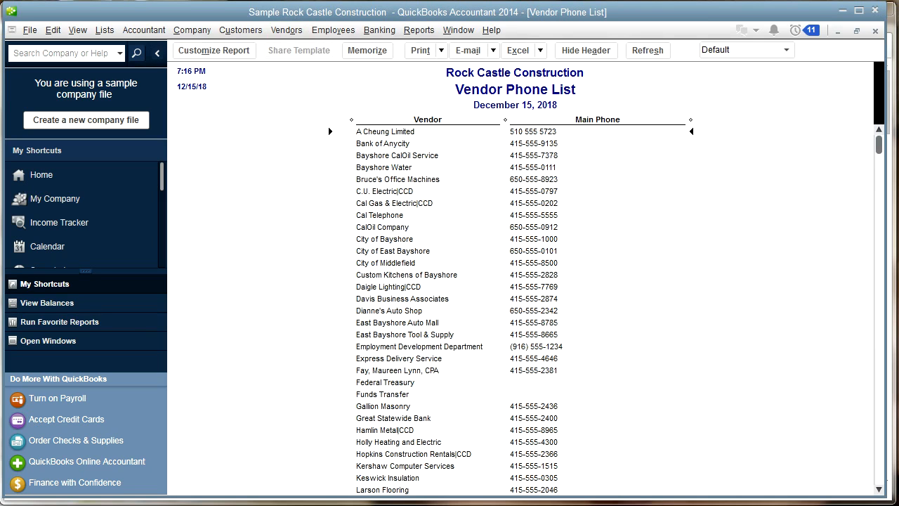
{"action": "left_click", "coordinate": [213, 51]}
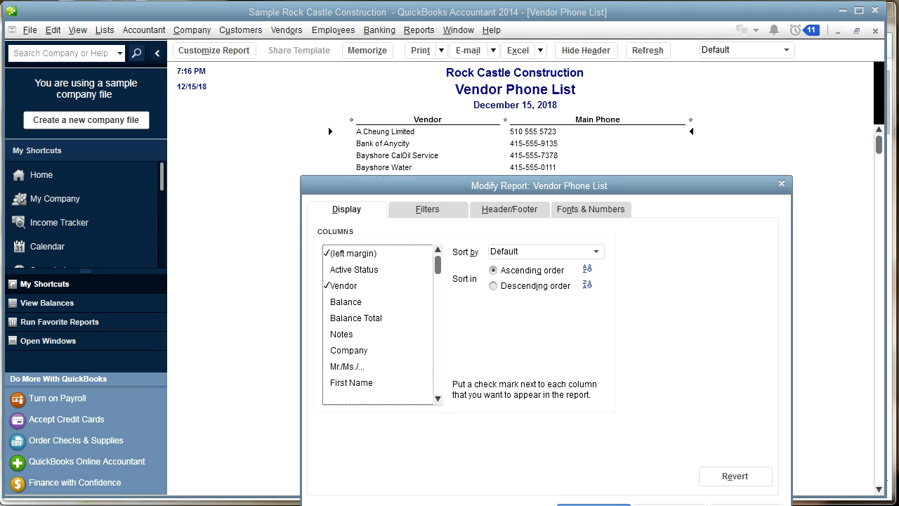
{"action": "left_click", "coordinate": [330, 254]}
{"action": "left_click", "coordinate": [344, 350]}
Remove the Main Phone column from the vendor report and add the Alt. Email 2 column
{"action": "left_click", "coordinate": [438, 399]}
{"action": "left_click", "coordinate": [438, 399]}
{"action": "left_click", "coordinate": [438, 399]}
{"action": "left_click", "coordinate": [326, 302]}
{"action": "left_click", "coordinate": [438, 399]}
{"action": "left_click", "coordinate": [438, 399]}
{"action": "left_click", "coordinate": [327, 317]}
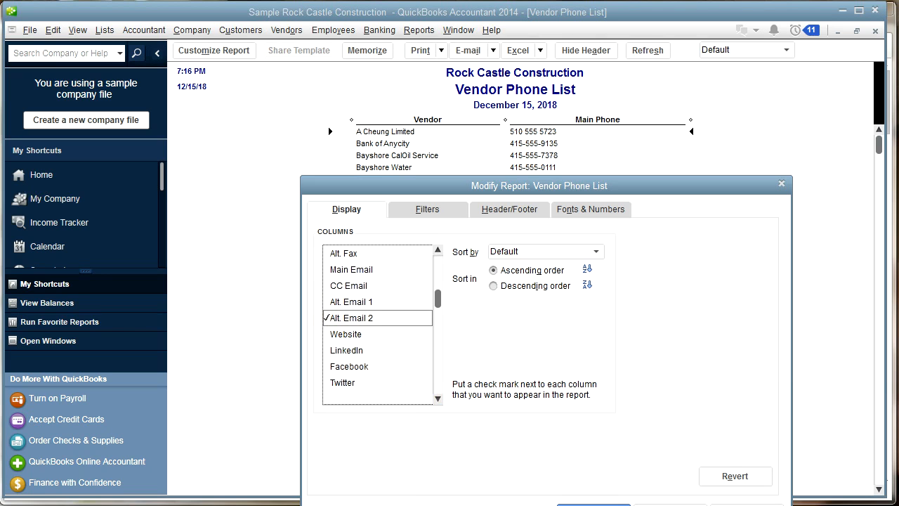
Add the Bill from 1, Bill from Street 1 and Bill from Street 2 columns to the vendor report
{"action": "left_click", "coordinate": [438, 399]}
{"action": "left_click", "coordinate": [438, 399]}
{"action": "left_click", "coordinate": [437, 399]}
{"action": "left_click", "coordinate": [438, 399]}
{"action": "left_click", "coordinate": [438, 399]}
{"action": "left_click", "coordinate": [438, 399]}
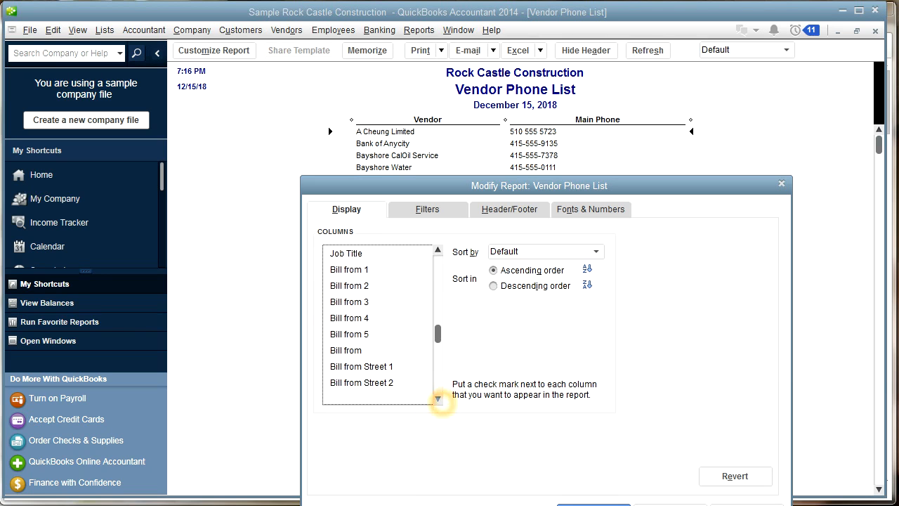
{"action": "left_click", "coordinate": [327, 270]}
{"action": "left_click", "coordinate": [327, 366]}
{"action": "left_click", "coordinate": [327, 382]}
Add the Bill from City, Bill from State and Bill from Zip columns and apply the report customization
{"action": "left_click", "coordinate": [438, 399]}
{"action": "left_click", "coordinate": [438, 399]}
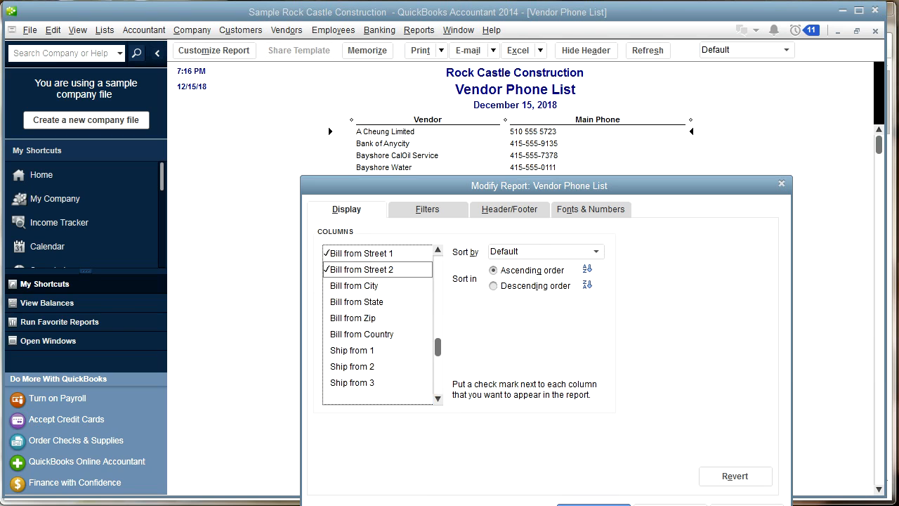
{"action": "left_click", "coordinate": [327, 286]}
{"action": "left_click", "coordinate": [327, 302]}
{"action": "left_click", "coordinate": [328, 318]}
{"action": "left_click_drag", "start_coordinate": [437, 398], "coordinate": [438, 398]}
{"action": "left_click", "coordinate": [327, 270]}
{"action": "left_click", "coordinate": [594, 505]}
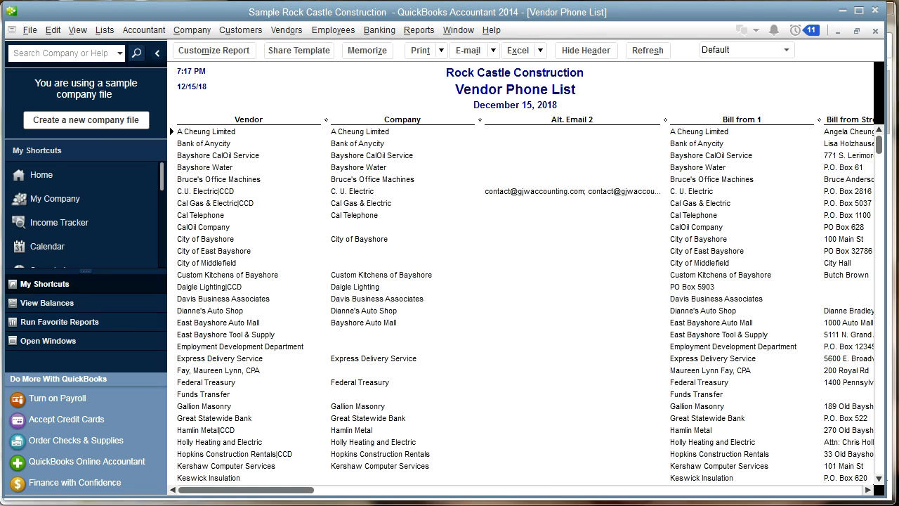
Move the Alt. Email 2 column so that it sits between the Vendor and Company columns
{"action": "left_click_drag", "start_coordinate": [581, 123], "coordinate": [383, 124]}
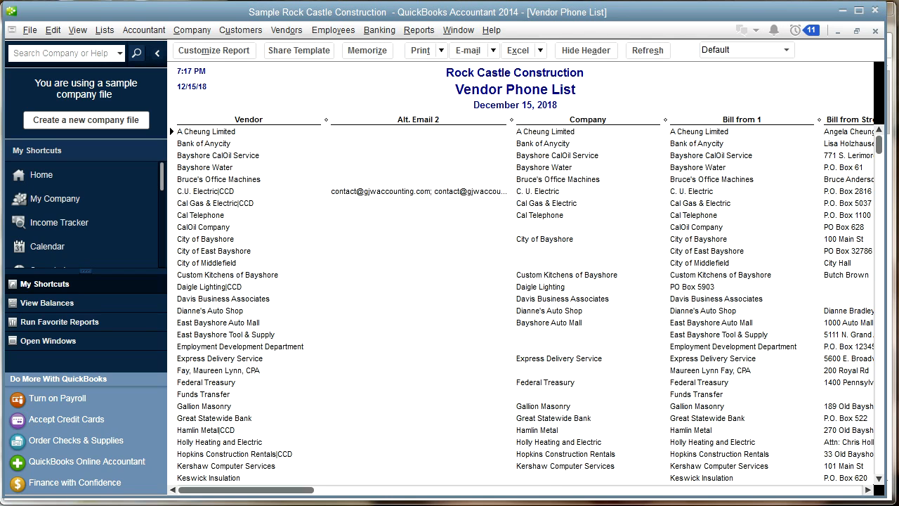
{"action": "left_click_drag", "start_coordinate": [421, 120], "coordinate": [401, 117]}
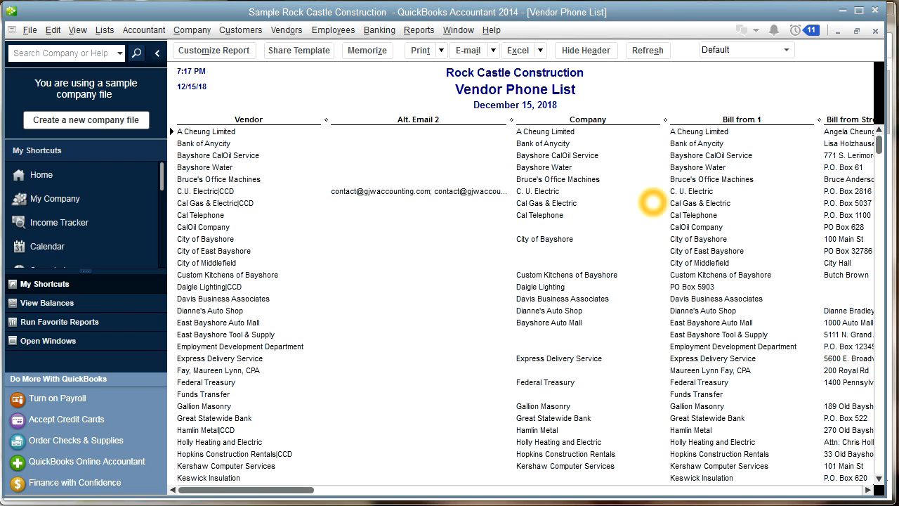
Start memorizing the customized vendor report and name it QB NACHA Vendor List
{"action": "left_click", "coordinate": [367, 50]}
{"action": "type", "text": "Q"}
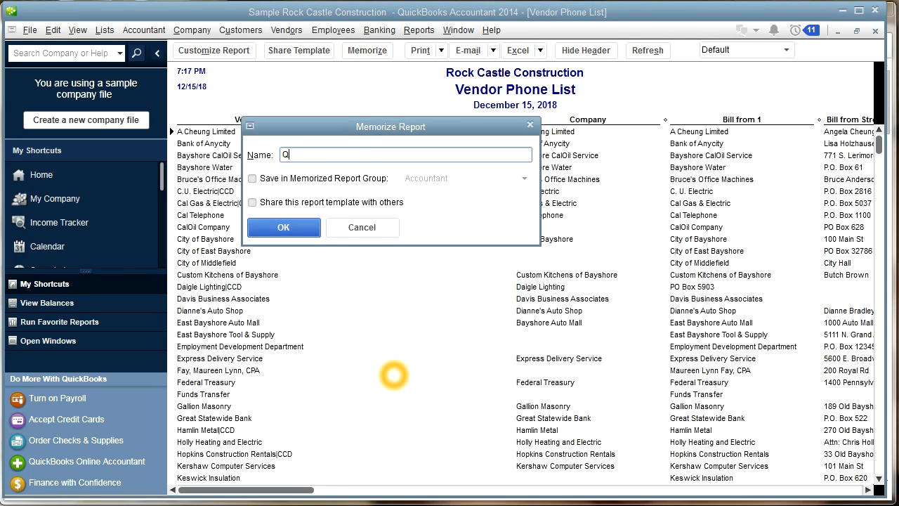
{"action": "type", "text": "B NACHA VE"}
{"action": "key", "text": "BackSpace"}
{"action": "type", "text": "VEnder"}
{"action": "key", "text": "BackSpace"}
{"action": "key", "text": "BackSpace"}
{"action": "key", "text": "BackSpace"}
{"action": "key", "text": "BackSpace"}
{"action": "key", "text": "BackSpace"}
{"action": "type", "text": "endor List"}
Assign the memorized report to the Vendors group and try to save it
{"action": "left_click", "coordinate": [281, 179]}
{"action": "left_click", "coordinate": [513, 178]}
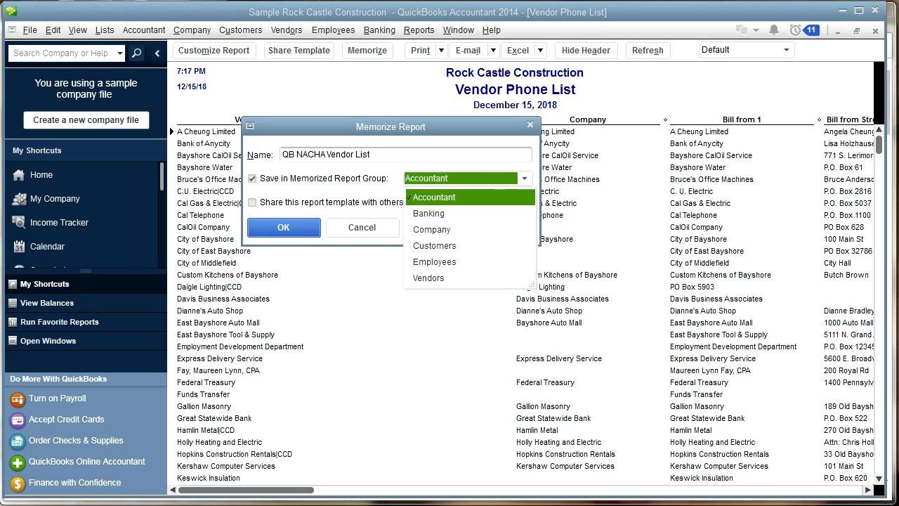
{"action": "left_click", "coordinate": [430, 279]}
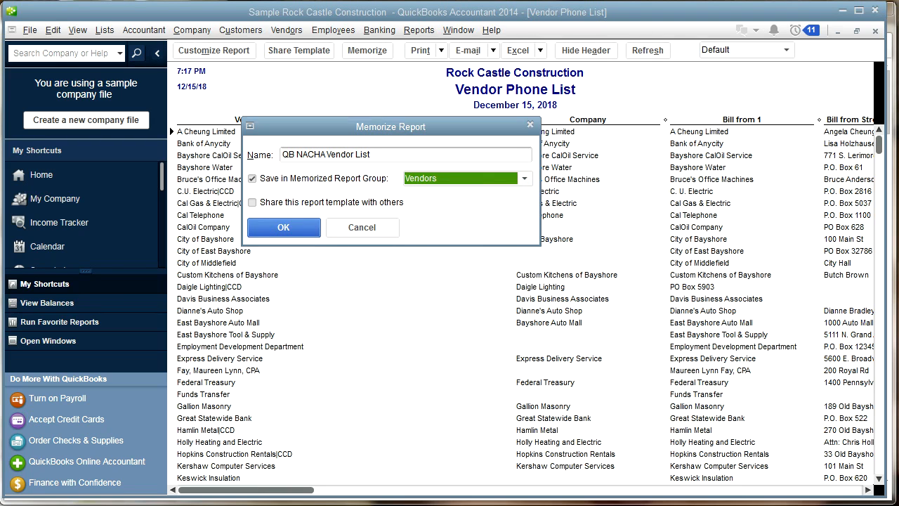
{"action": "left_click", "coordinate": [295, 227]}
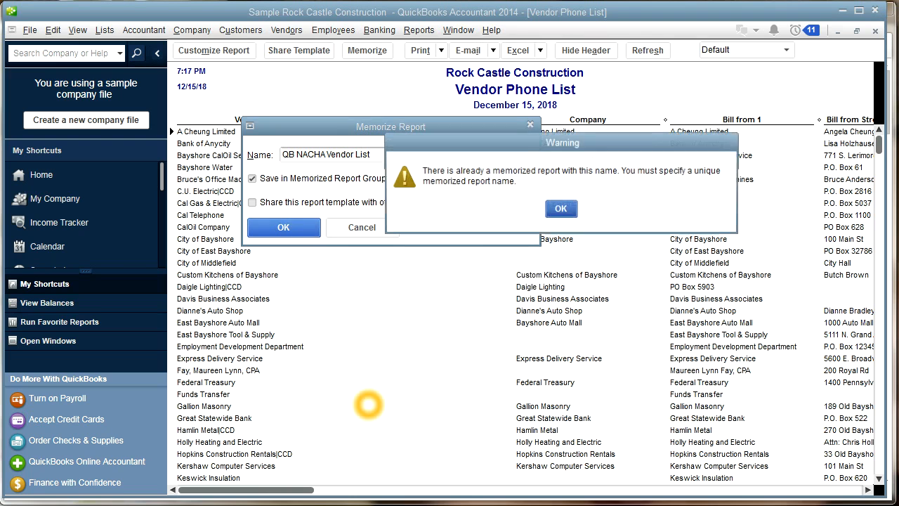
{"action": "left_click", "coordinate": [560, 210]}
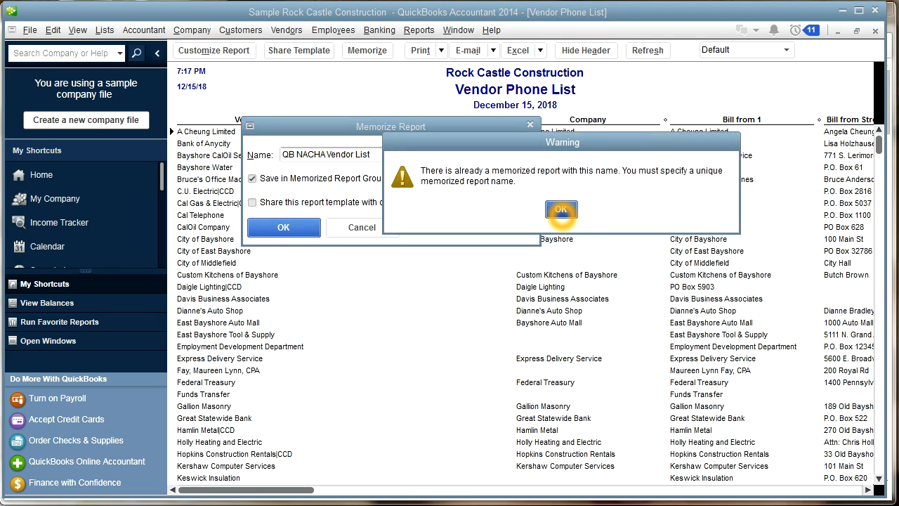
Change the memorized report's name to QB NACHA Vendor List1 and save it
{"action": "left_click", "coordinate": [392, 155]}
{"action": "type", "text": "1"}
{"action": "left_click", "coordinate": [278, 229]}
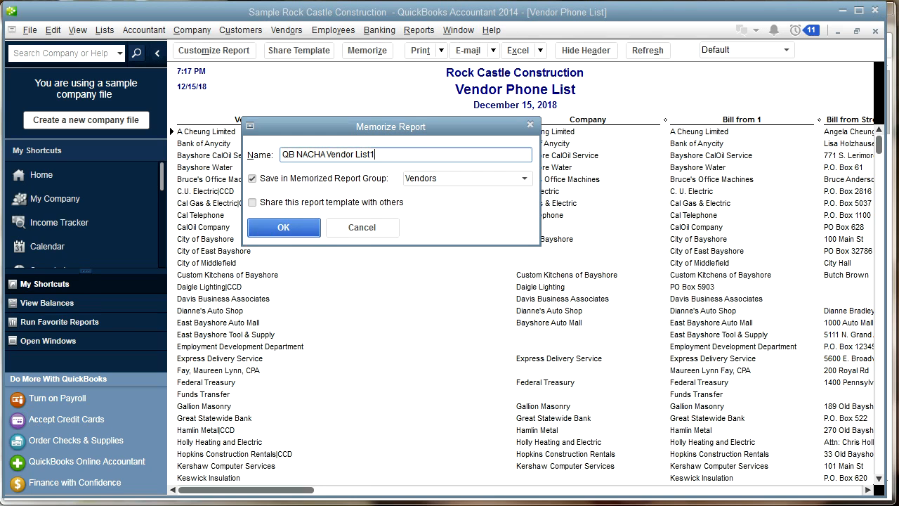
{"action": "left_click", "coordinate": [486, 419]}
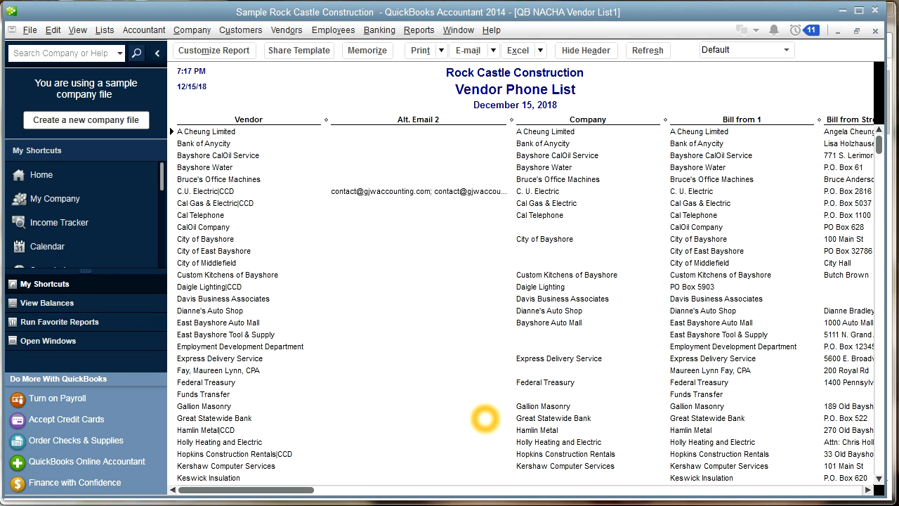